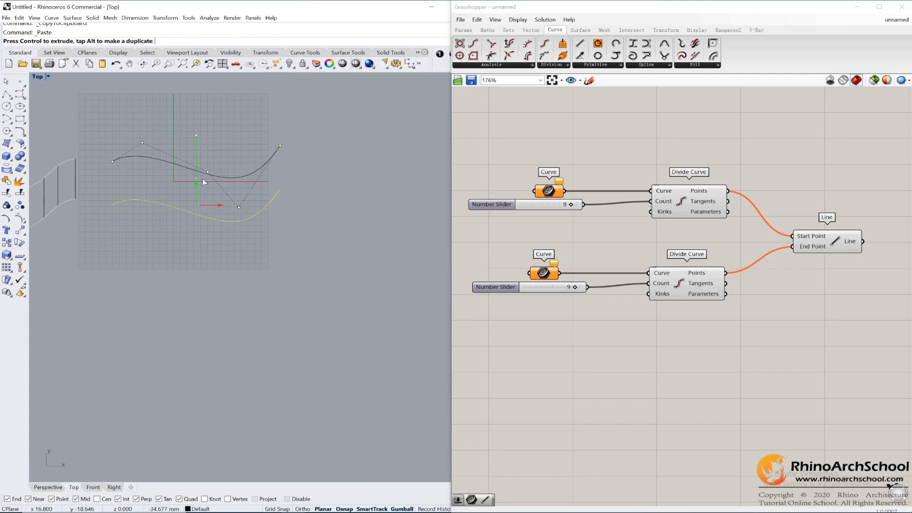
Step: Divide the upper curve into 9 segments with points at the divisions
scroll(321, 172, up, 4)
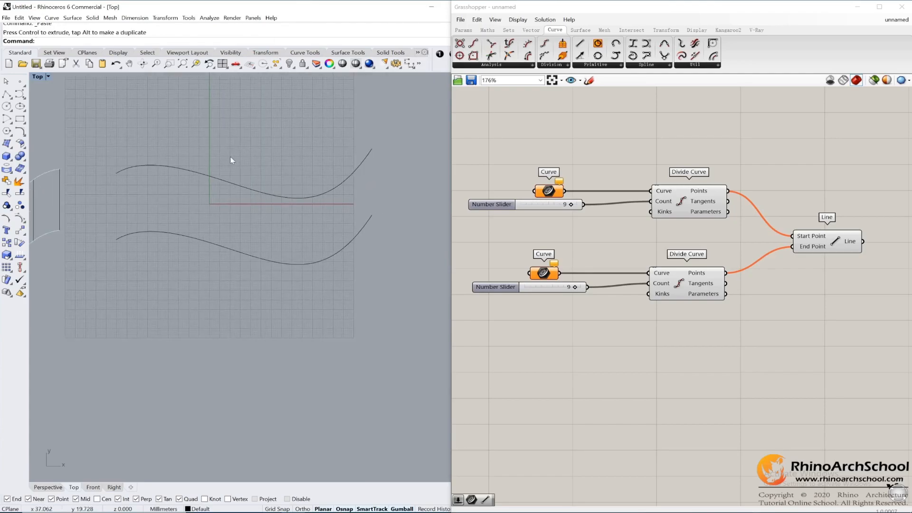
click(19, 81)
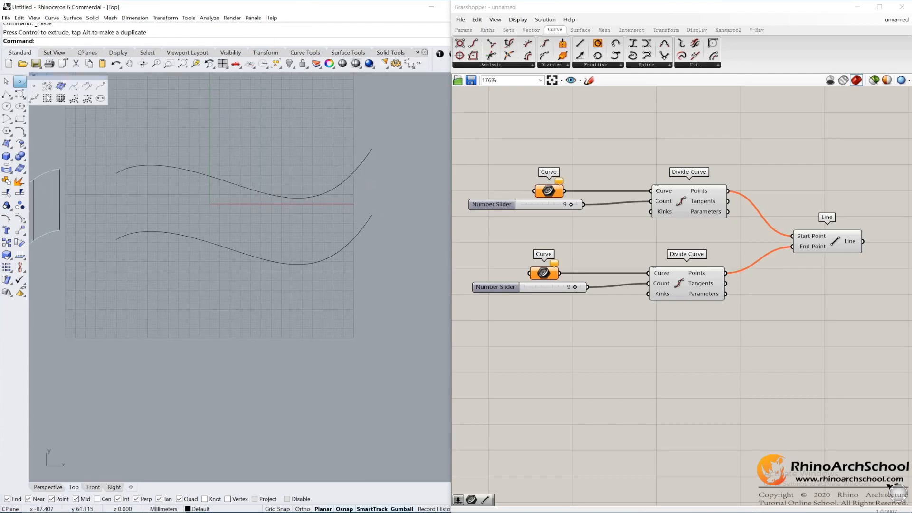
right_click(37, 97)
click(197, 172)
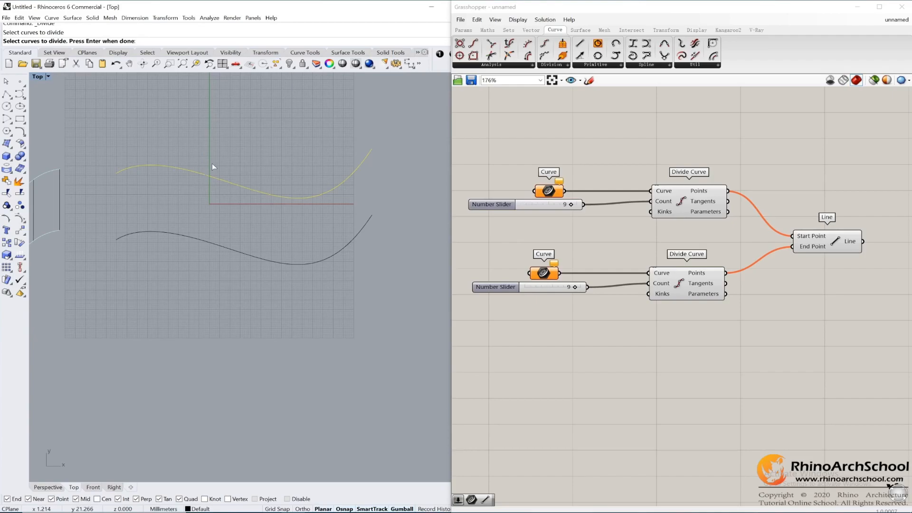
key(Return)
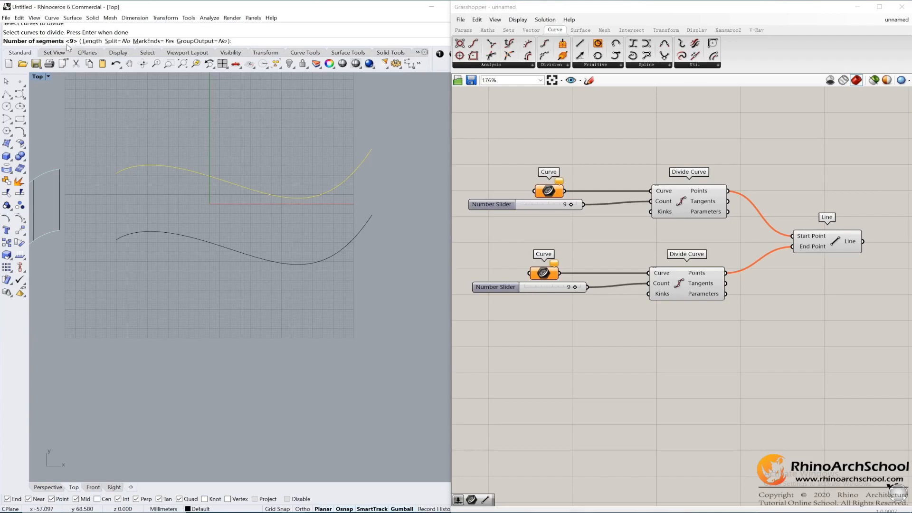
key(Return)
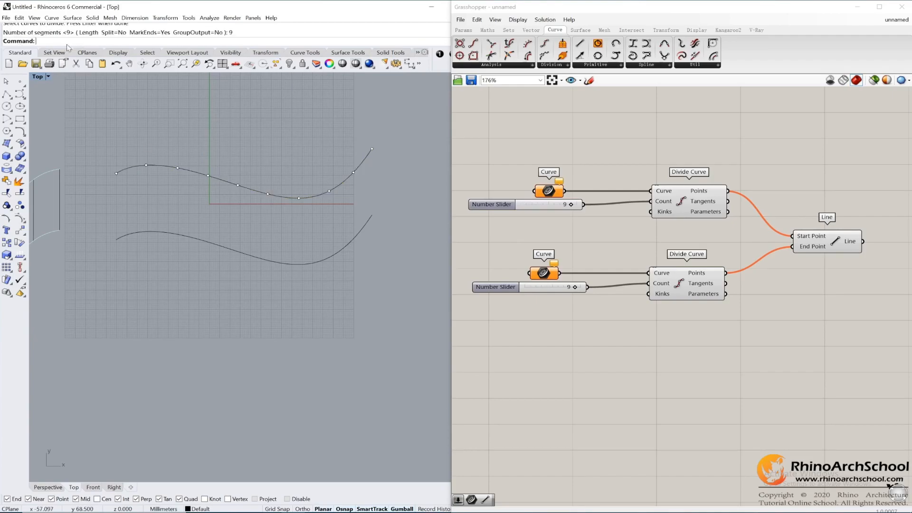
Step: Divide the lower curve into 9 segments with division points as well
click(235, 250)
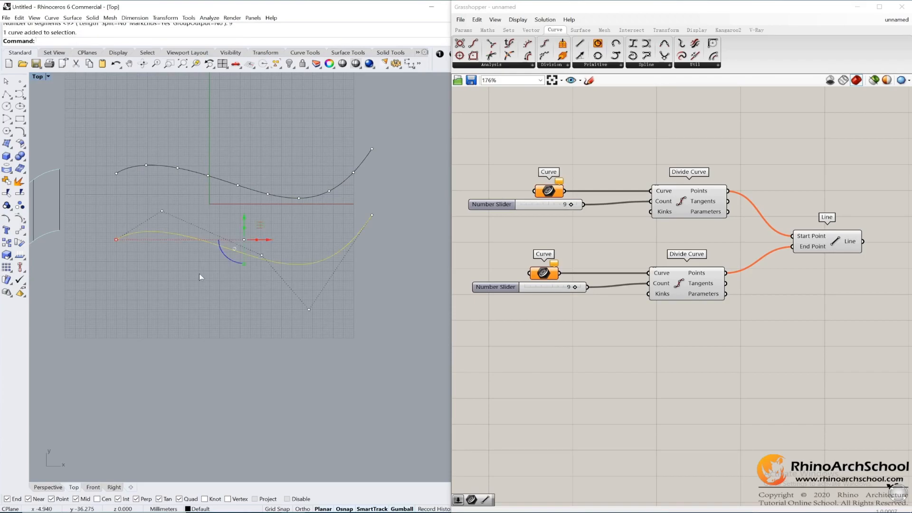
key(Return)
key(Return)
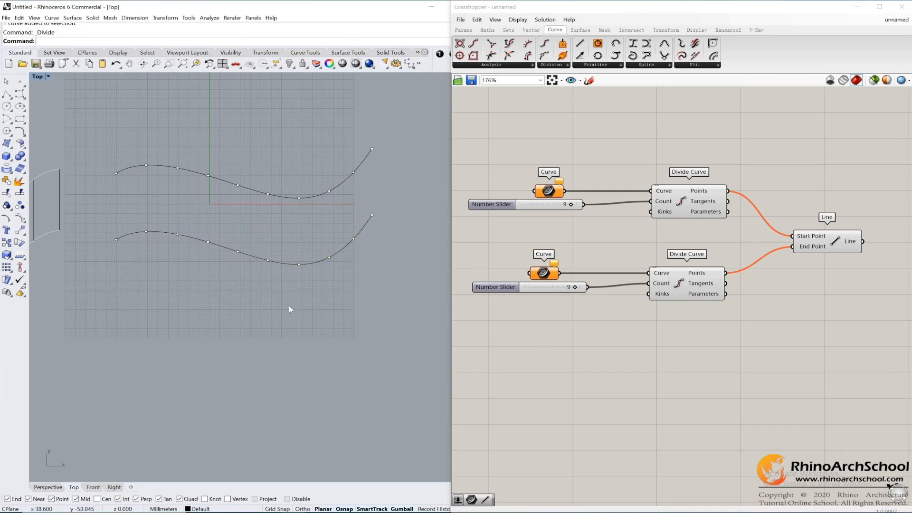
Step: Draw a polyline joining the starting division points of the upper and lower curves
right_drag(255, 248, 230, 271)
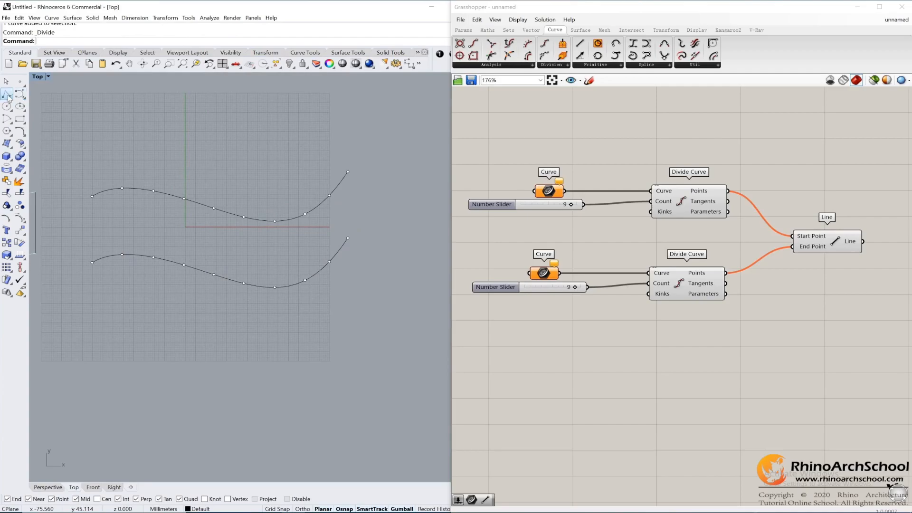
click(7, 94)
scroll(103, 204, up, 4)
scroll(132, 184, down, 4)
scroll(99, 192, up, 2)
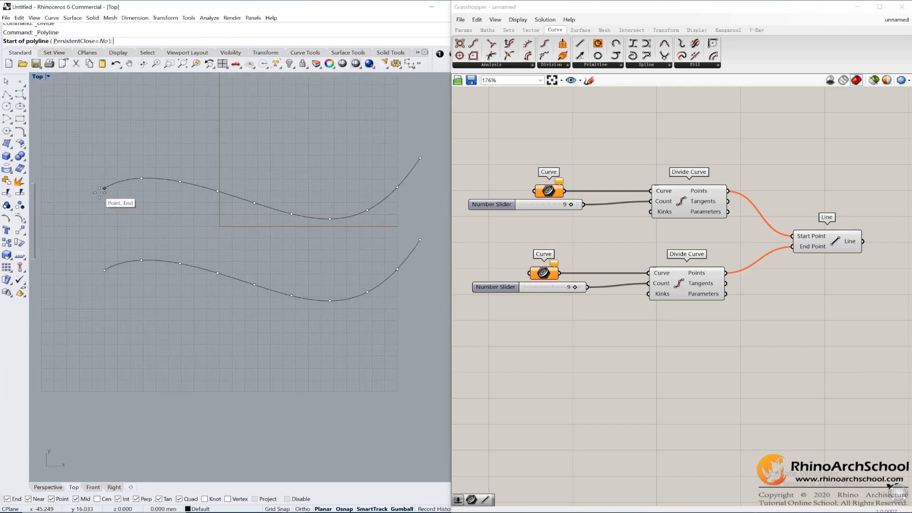
click(102, 190)
click(105, 270)
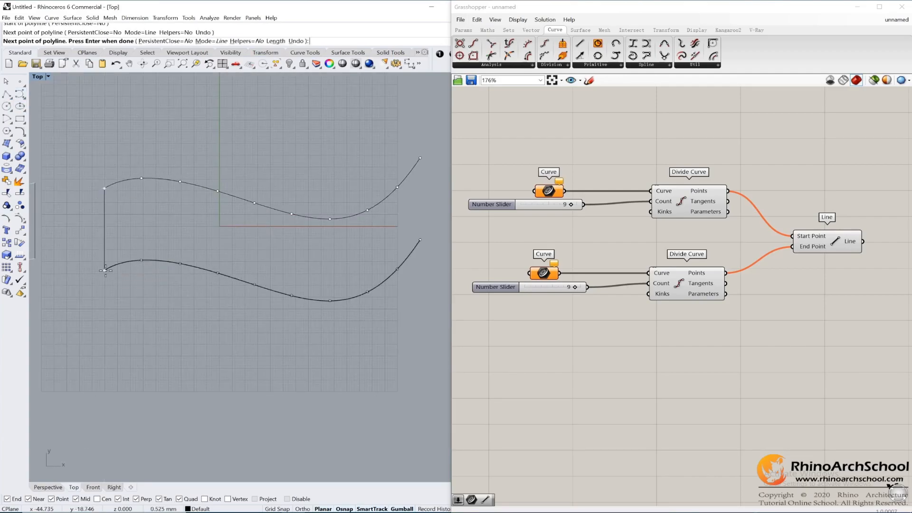
right_click(140, 211)
Step: Draw two more polylines joining the second and third pairs of division points on the two curves
right_click(141, 211)
click(142, 178)
click(145, 260)
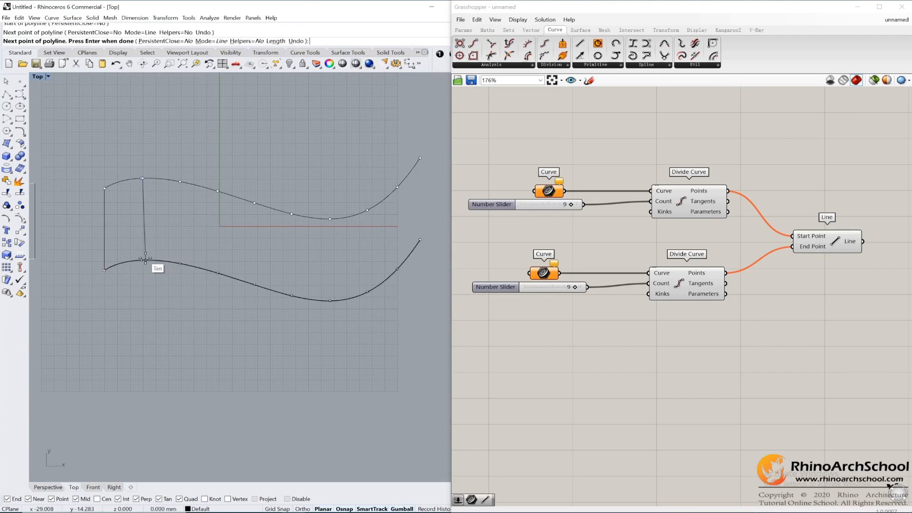
key(ctrl+z)
click(142, 260)
right_click(145, 264)
right_click(185, 195)
click(180, 182)
click(180, 263)
right_click(214, 225)
Step: Delete the three connecting lines and undo the division of both curves
drag(214, 225, 88, 225)
key(Delete)
text(Zzz)
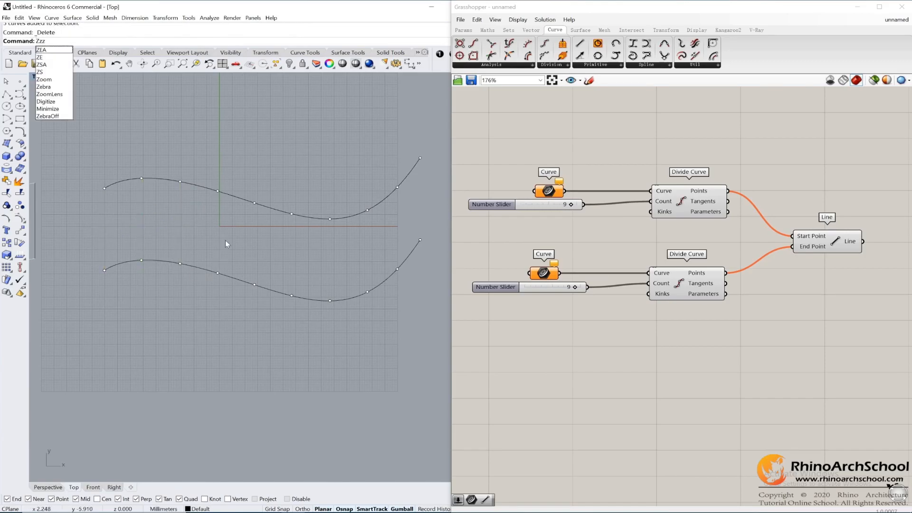
key(ctrl+z)
key(ctrl+z)
key(ctrl+z)
key(ctrl+z)
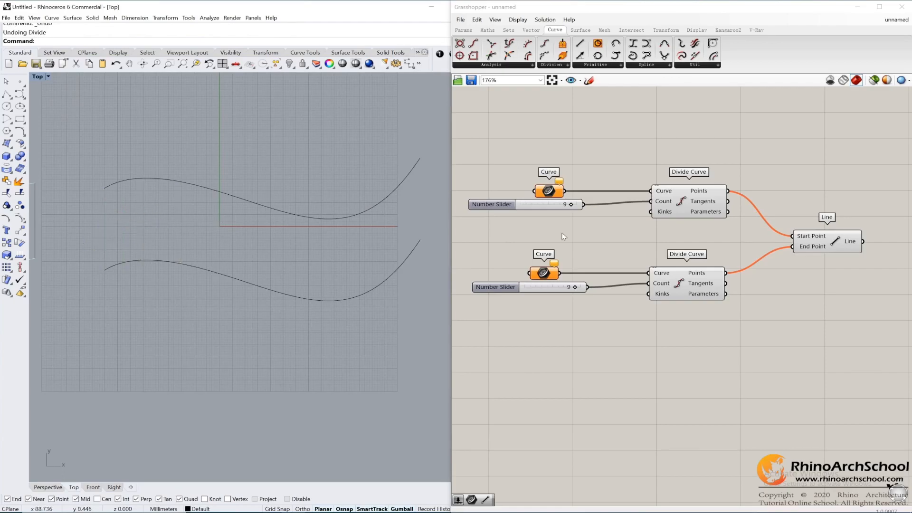
Step: Assign the upper Rhino curve to the upper Curve parameter as a single curve
scroll(265, 186, down, 2)
right_drag(340, 218, 277, 207)
click(205, 192)
right_click(549, 190)
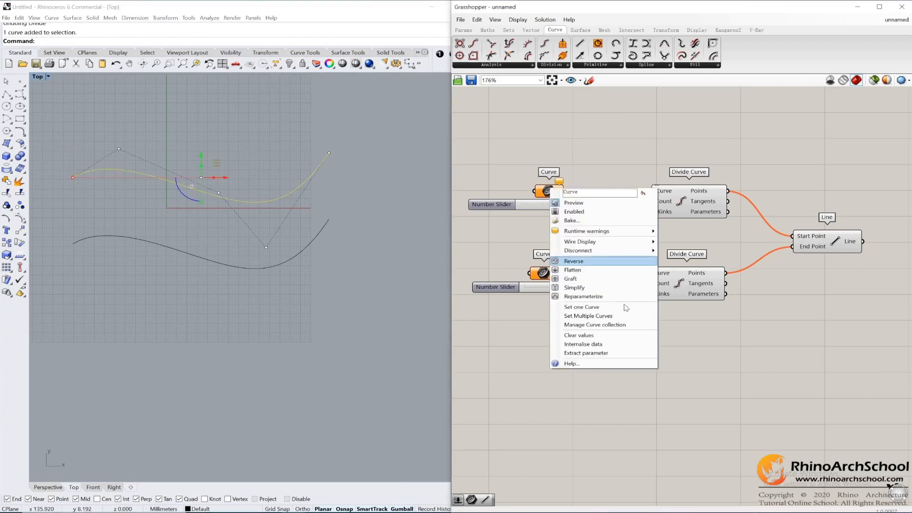
click(582, 307)
Step: Assign the lower Rhino curve to the lower Curve parameter as a single curve
drag(345, 299, 252, 248)
right_click(543, 273)
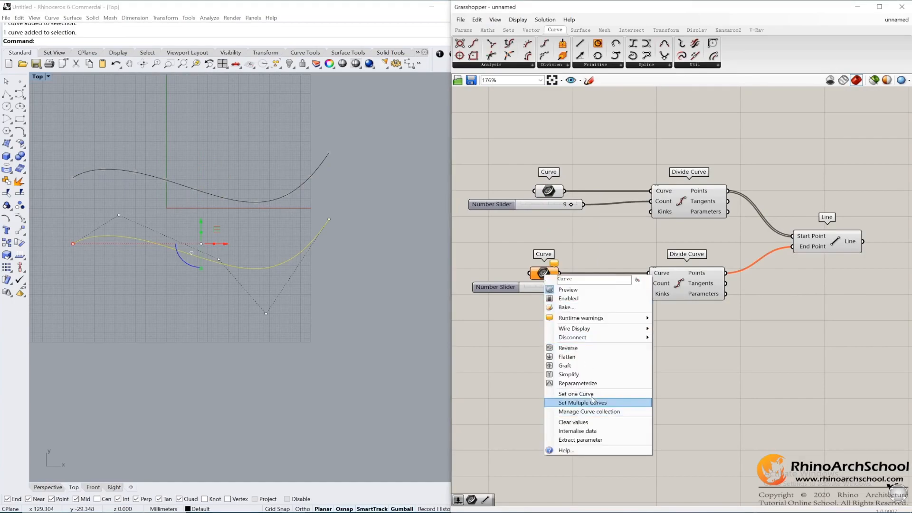
click(550, 389)
Step: Highlight the Line component's output and examine the lines connecting the two divided curves
click(850, 245)
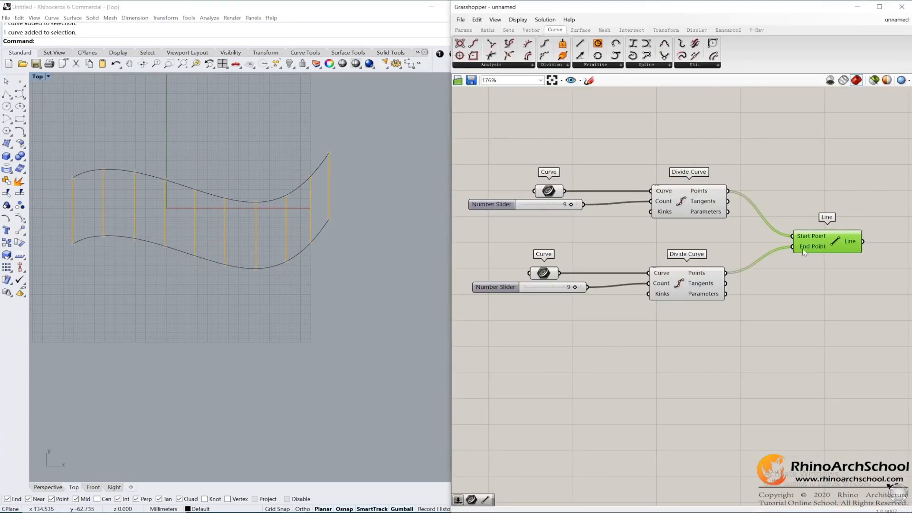
scroll(261, 228, down, 3)
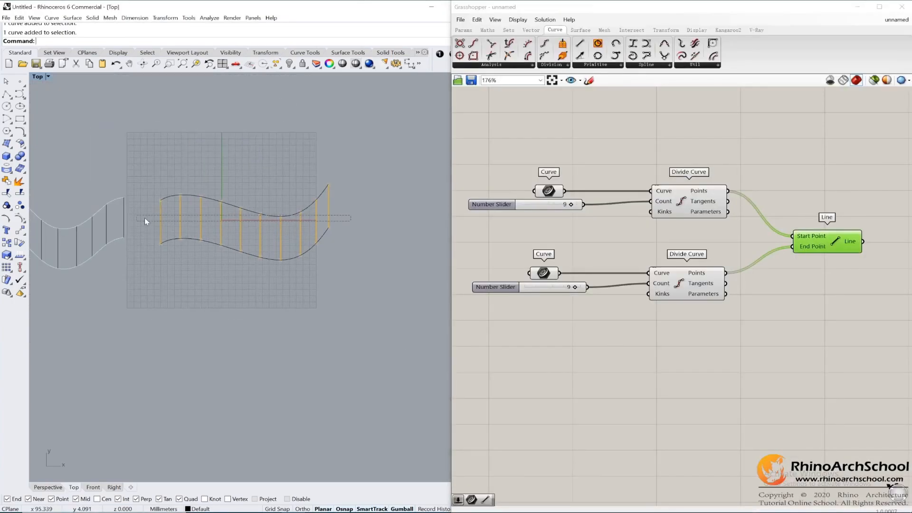
drag(152, 218, 152, 218)
click(295, 319)
right_drag(709, 326, 698, 267)
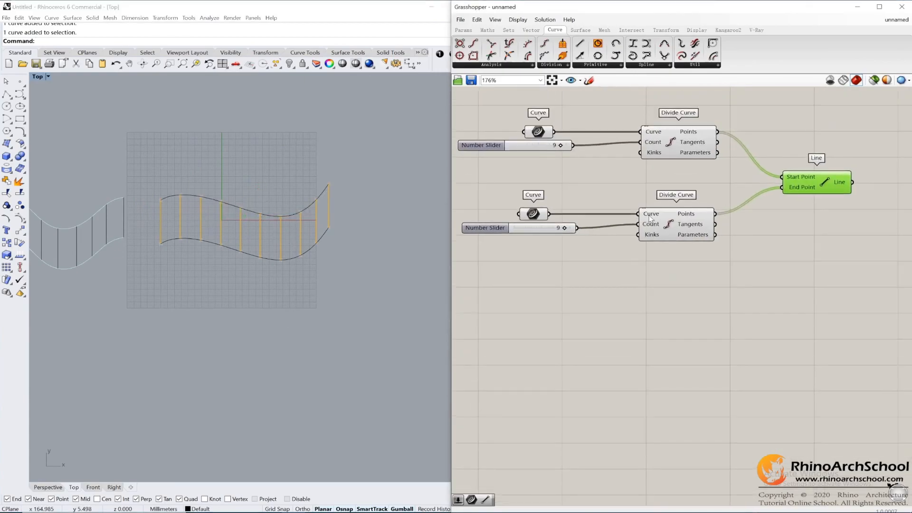
right_drag(591, 155, 630, 208)
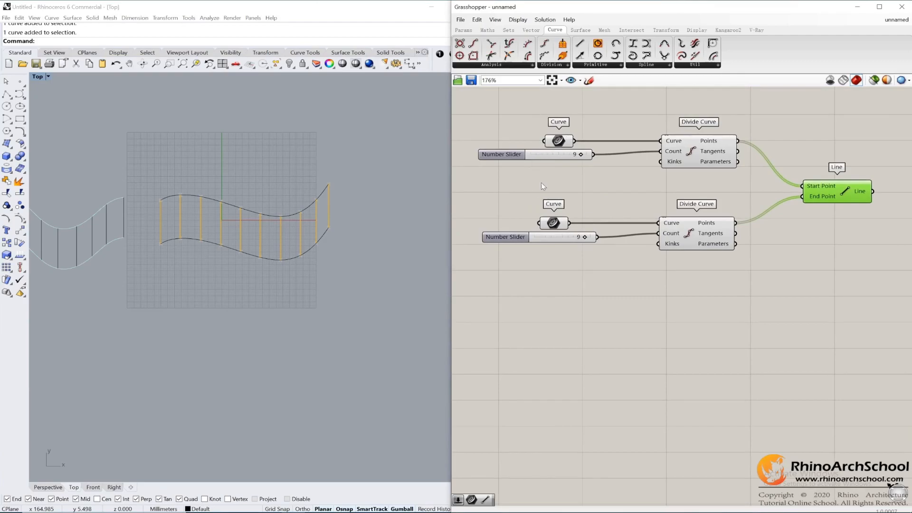
Step: Draw an S-shaped control-point curve with five control points in the empty area below the grid
right_drag(346, 318, 348, 135)
scroll(290, 229, up, 2)
right_drag(676, 294, 668, 125)
right_drag(669, 304, 665, 221)
click(24, 96)
click(102, 159)
click(147, 115)
click(225, 121)
click(281, 230)
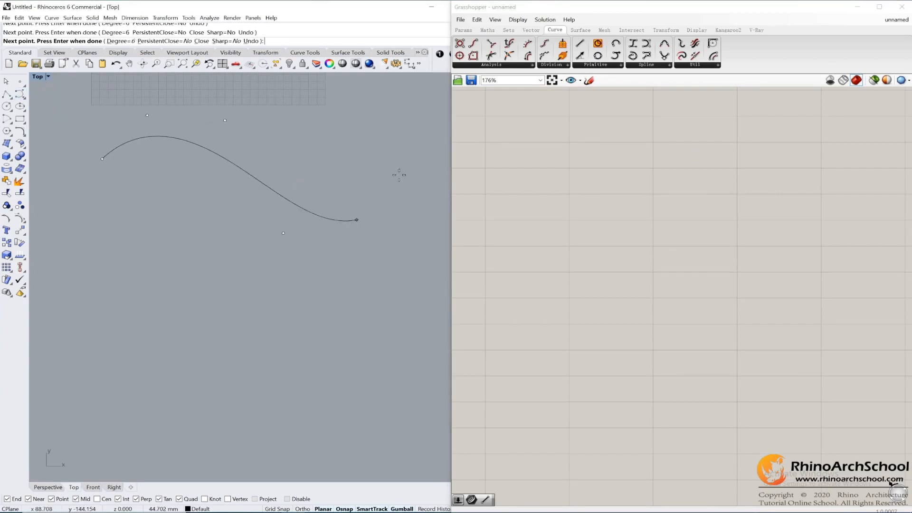
click(405, 152)
key(Return)
Step: Copy and paste the new curve, placing the two identical curves parallel with one directly below the other
drag(338, 105, 243, 247)
key(ctrl+c)
key(ctrl+v)
drag(254, 138, 272, 255)
click(344, 223)
drag(344, 223, 263, 307)
key(ctrl+c)
key(ctrl+v)
drag(254, 260, 258, 159)
click(336, 235)
key(Escape)
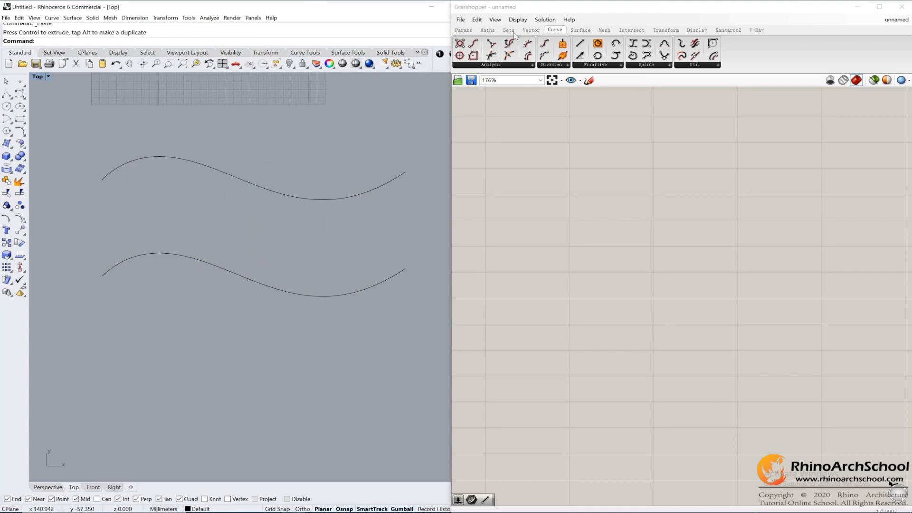
Step: Place a Curve parameter on the empty canvas and put a duplicate of it below
click(464, 30)
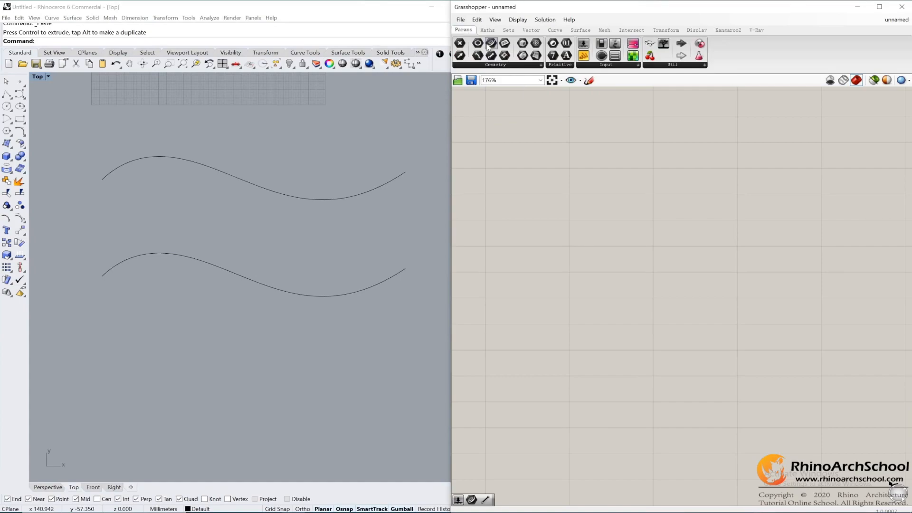
drag(488, 45, 554, 190)
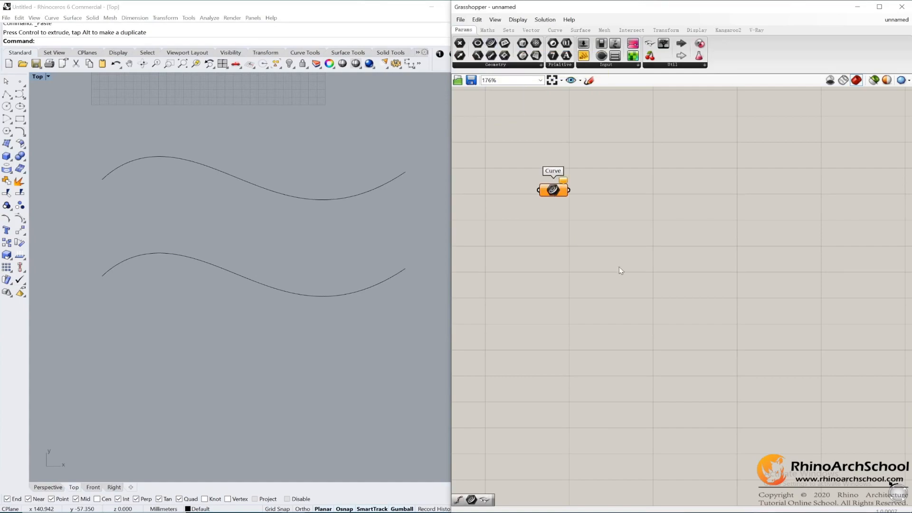
drag(597, 150, 507, 223)
key(ctrl+c)
key(ctrl+v)
drag(555, 197, 566, 295)
click(598, 236)
Step: Assign the new upper curve to the first new Curve parameter as a single curve
click(342, 199)
click(556, 192)
right_click(556, 193)
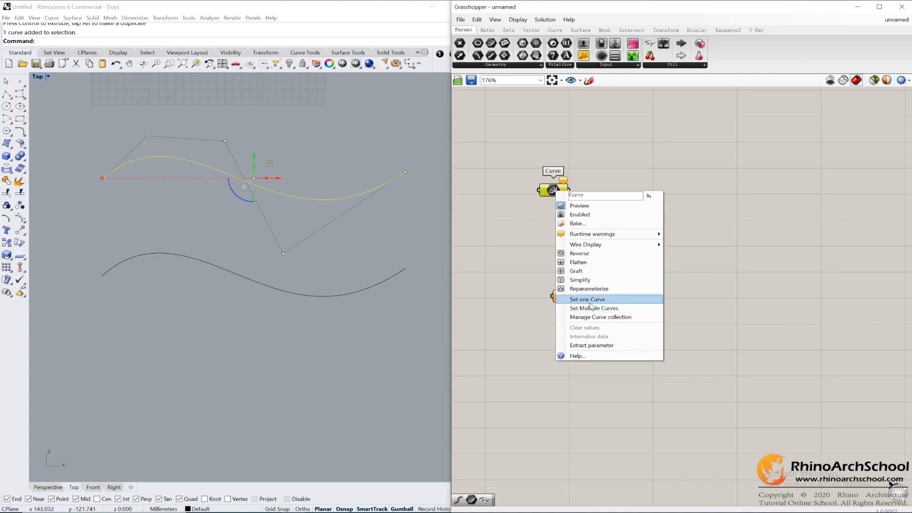
click(589, 297)
Step: Assign the new lower curve to the second Curve parameter and align that parameter under the first
drag(341, 253, 256, 313)
click(560, 298)
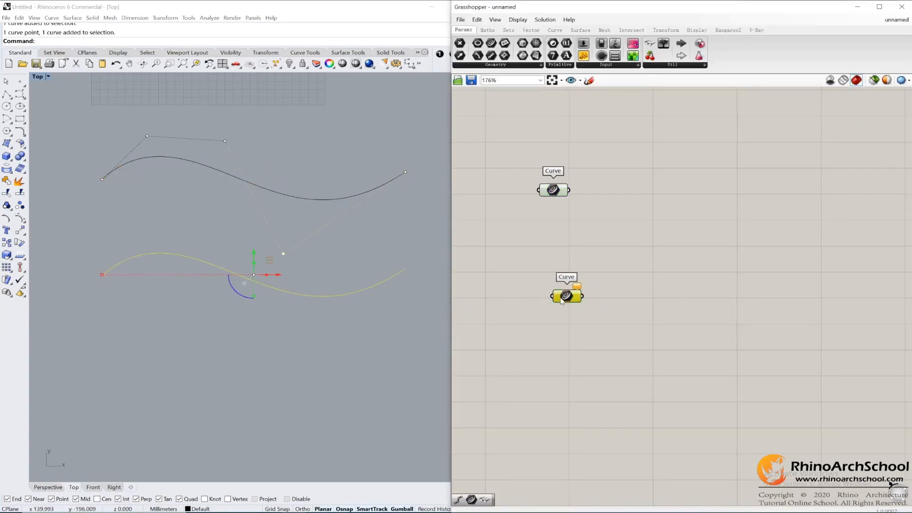
right_click(560, 297)
click(592, 406)
drag(565, 297, 552, 298)
click(602, 272)
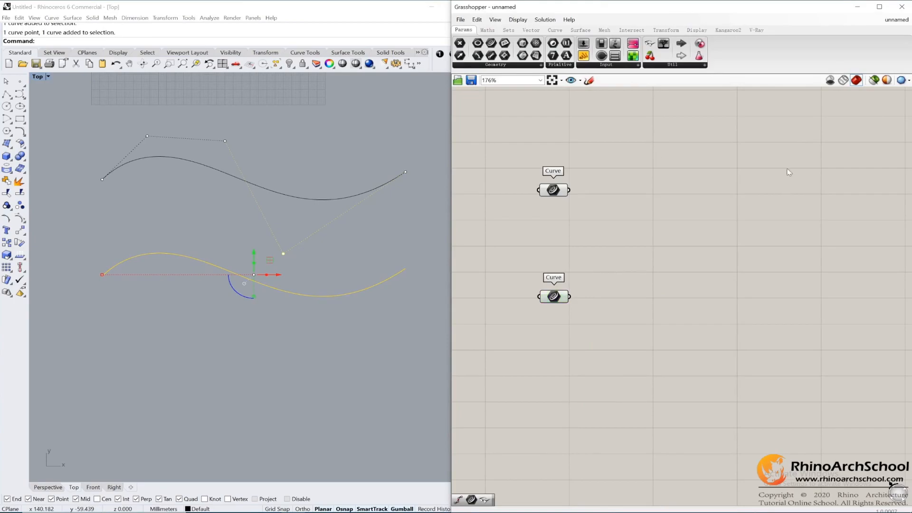
Step: Add a Divide Curve component and feed the upper Curve parameter into its Curve input
click(557, 31)
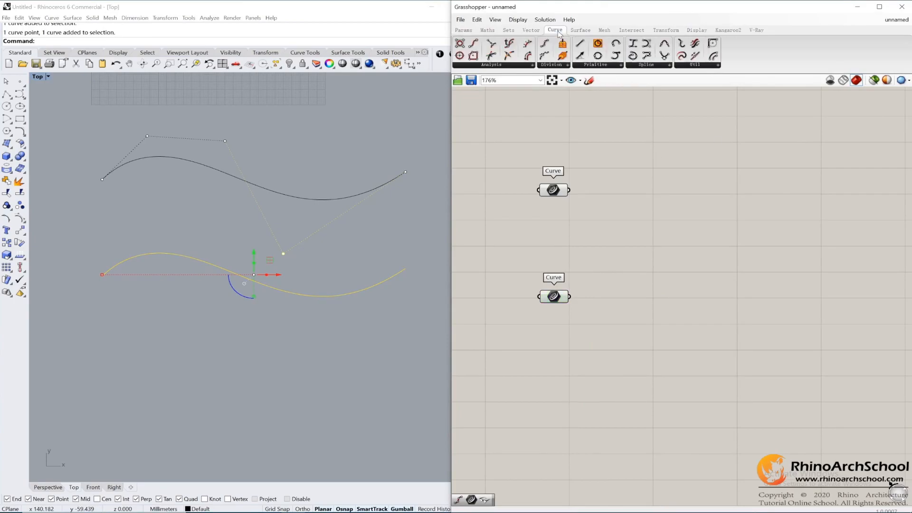
drag(547, 43, 696, 190)
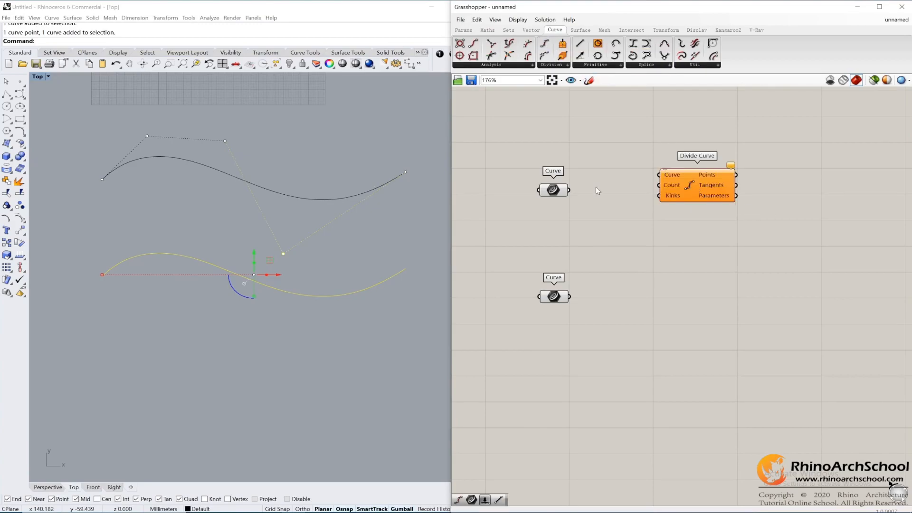
drag(569, 190, 651, 177)
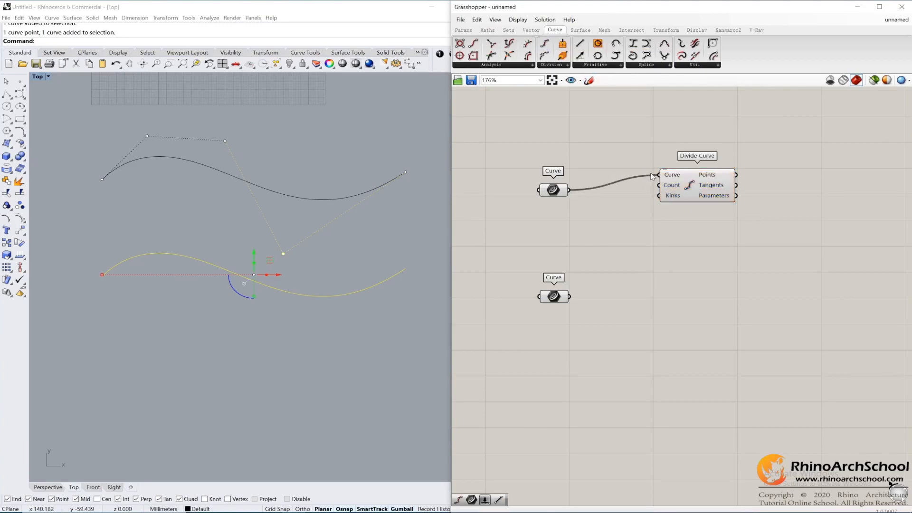
click(366, 221)
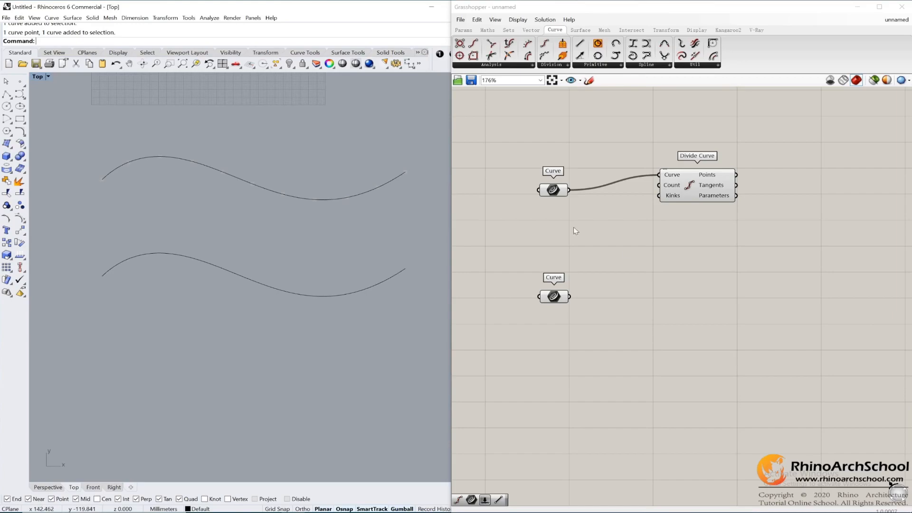
Step: Duplicate the Divide Curve component, connect the lower Curve parameter to the copy, and align it under the original
click(711, 199)
key(ctrl+c)
key(ctrl+v)
drag(708, 198, 555, 298)
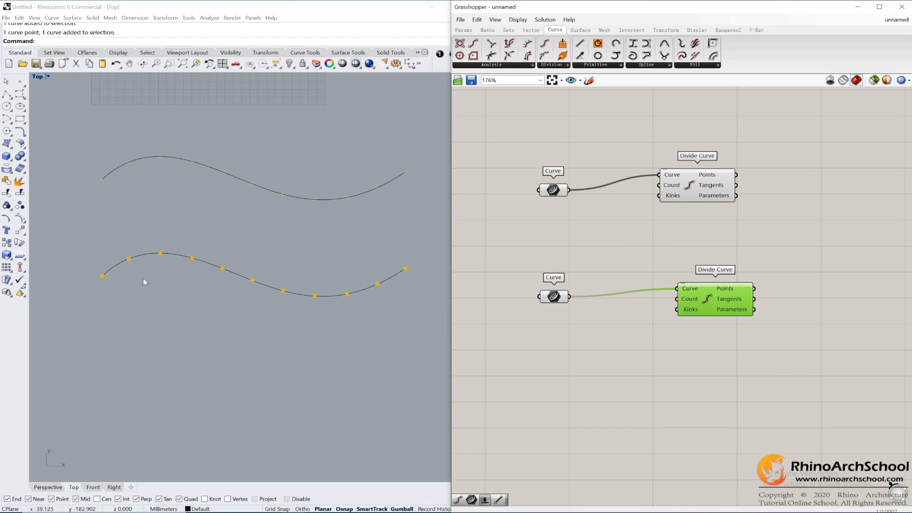
click(862, 225)
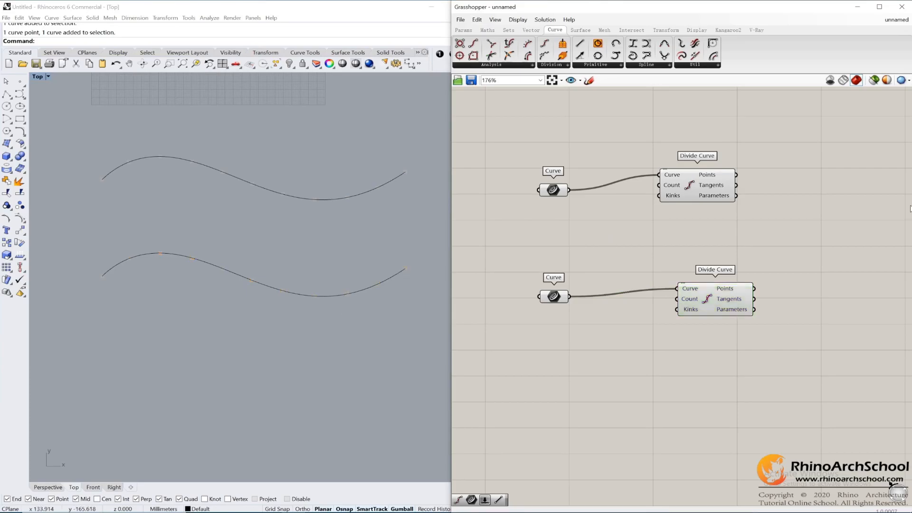
drag(698, 295, 685, 294)
click(799, 266)
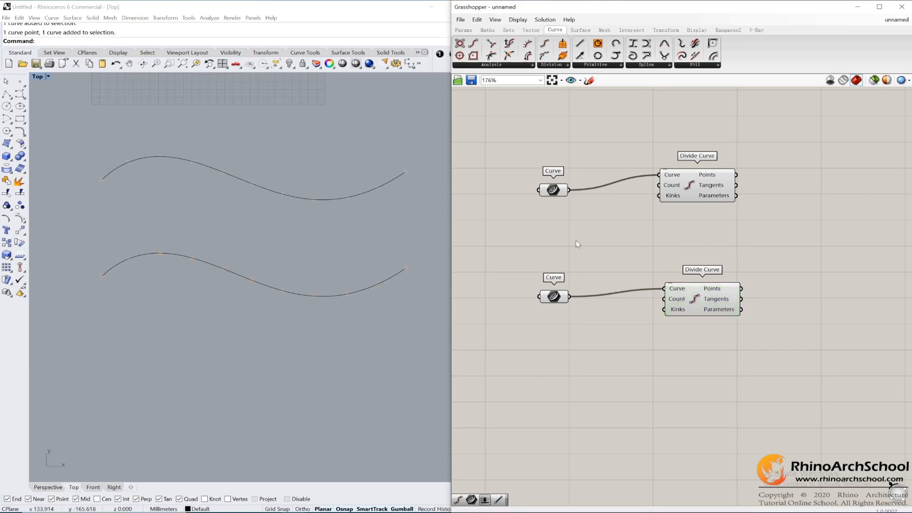
Step: Add a number slider from the value 9 below the upper Curve parameter and set it to 7
double_click(535, 211)
text(9)
key(Return)
mouse_move(579, 218)
mouse_down()
mouse_move(554, 219)
mouse_move(568, 222)
mouse_up()
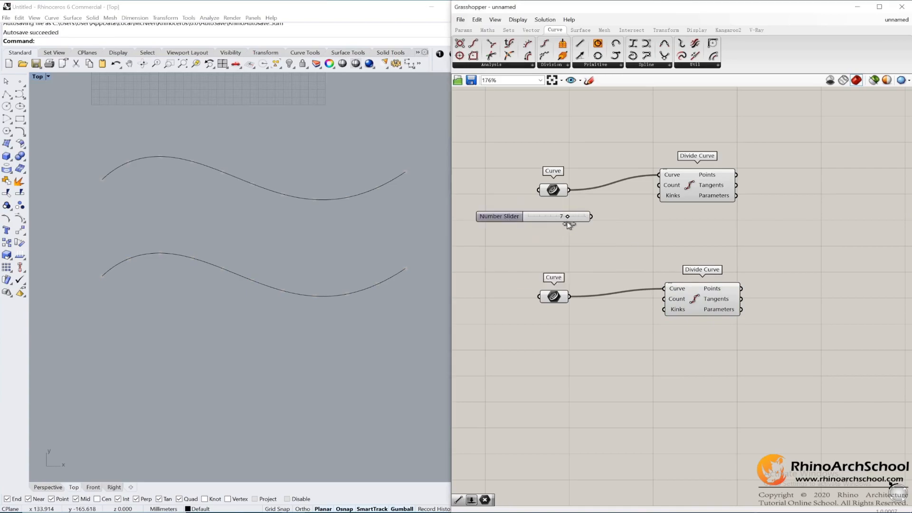
Step: Set the number slider's maximum to 20 and its rounding to odd numbers, and apply the slider settings
double_click(502, 217)
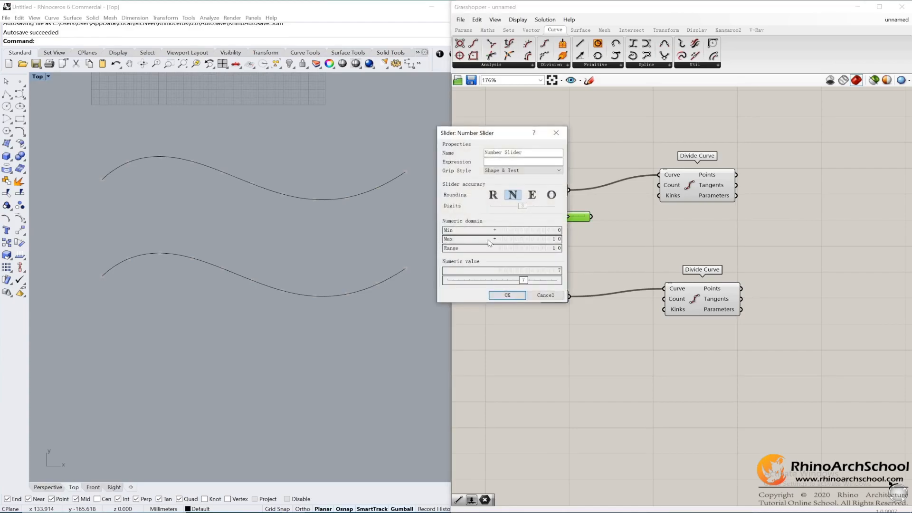
double_click(556, 240)
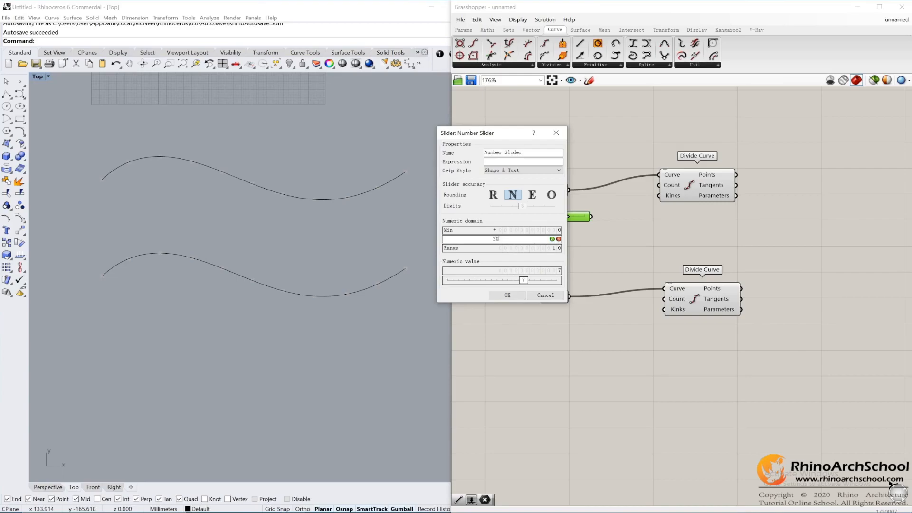
text(20)
key(Return)
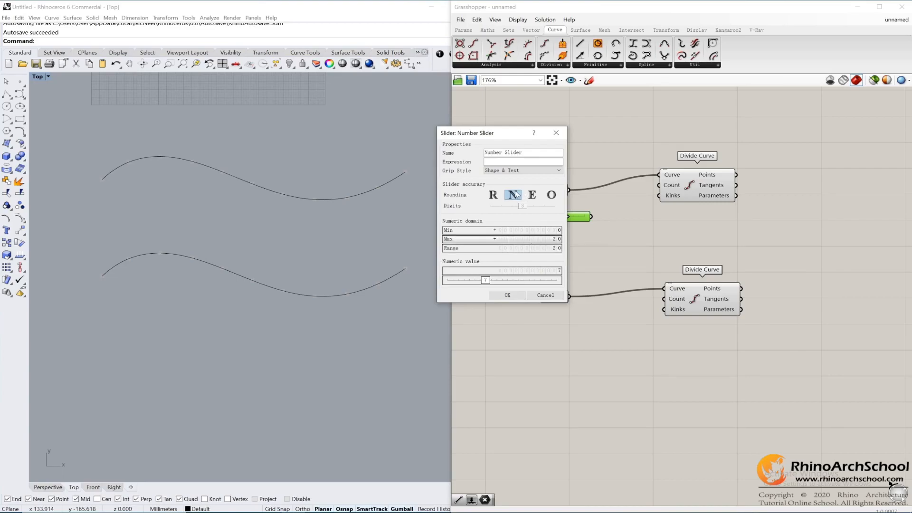
click(533, 195)
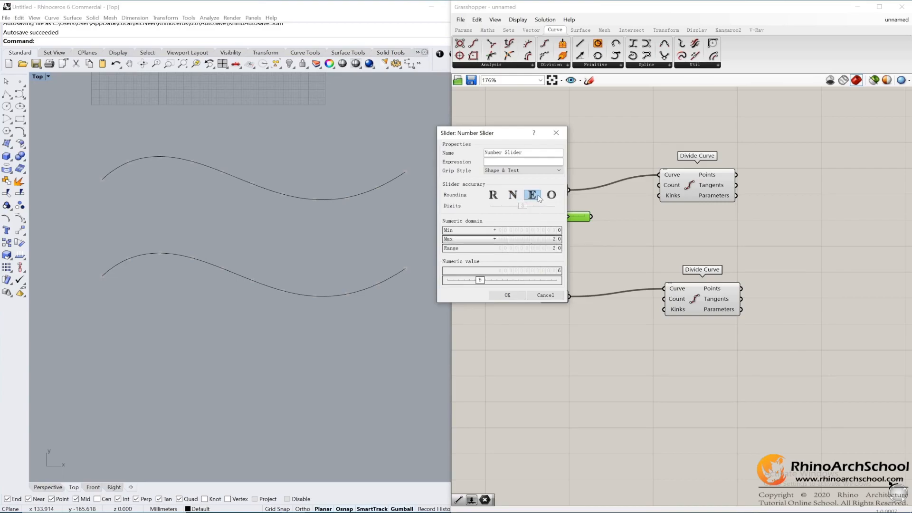
click(551, 195)
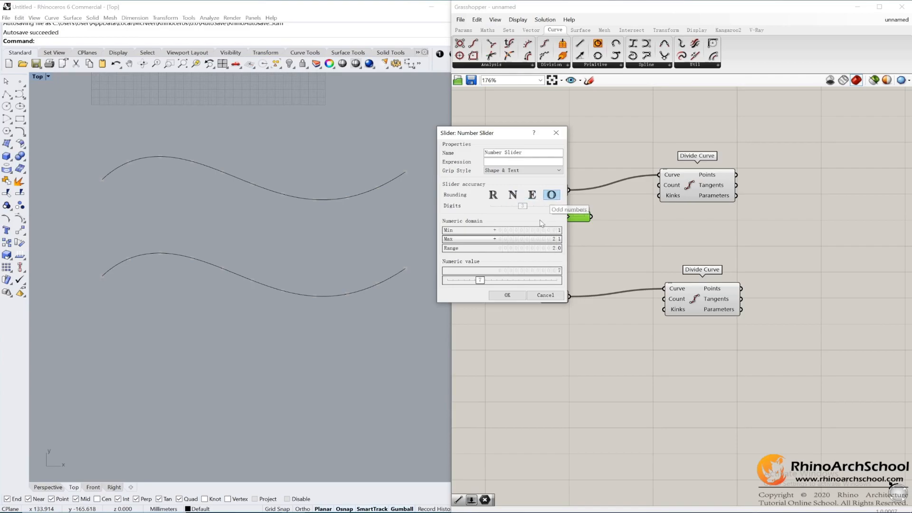
drag(527, 133, 500, 134)
click(481, 295)
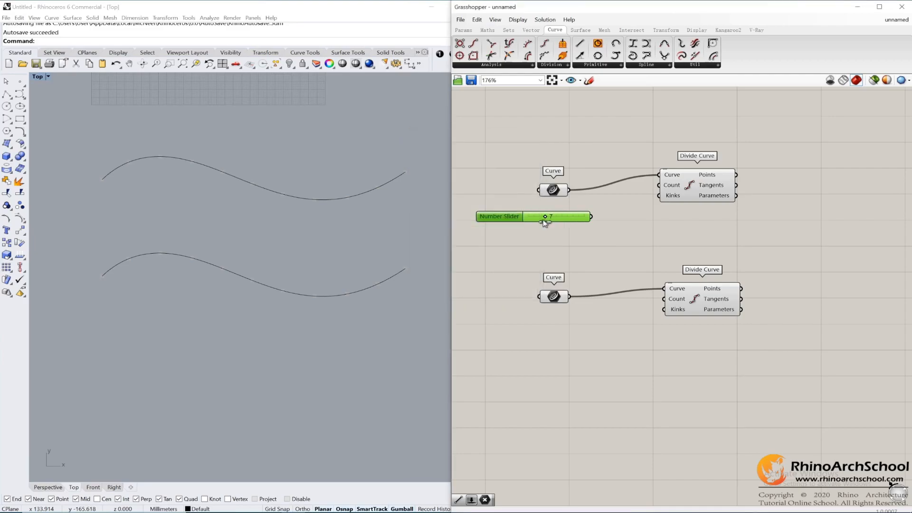
Step: Switch the slider's rounding back to integer numbers and set its value to 9
drag(544, 222, 565, 217)
double_click(507, 220)
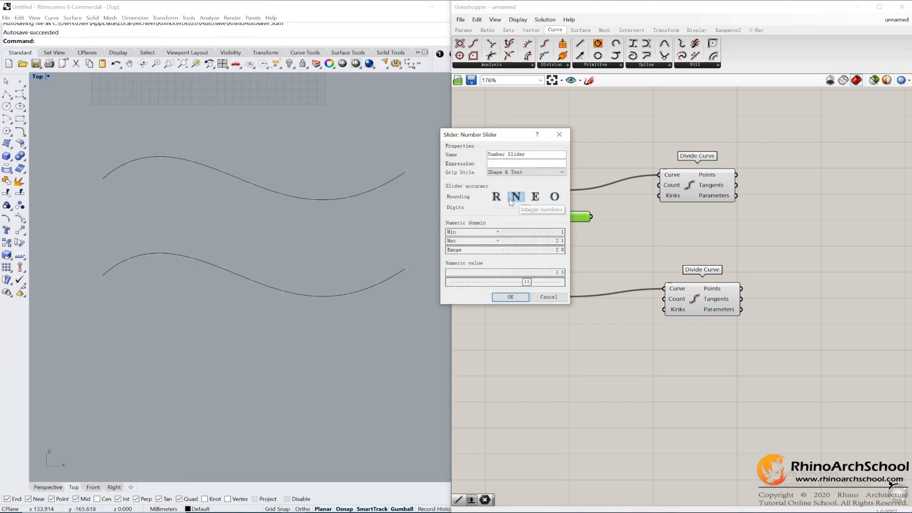
click(510, 296)
drag(567, 218, 552, 237)
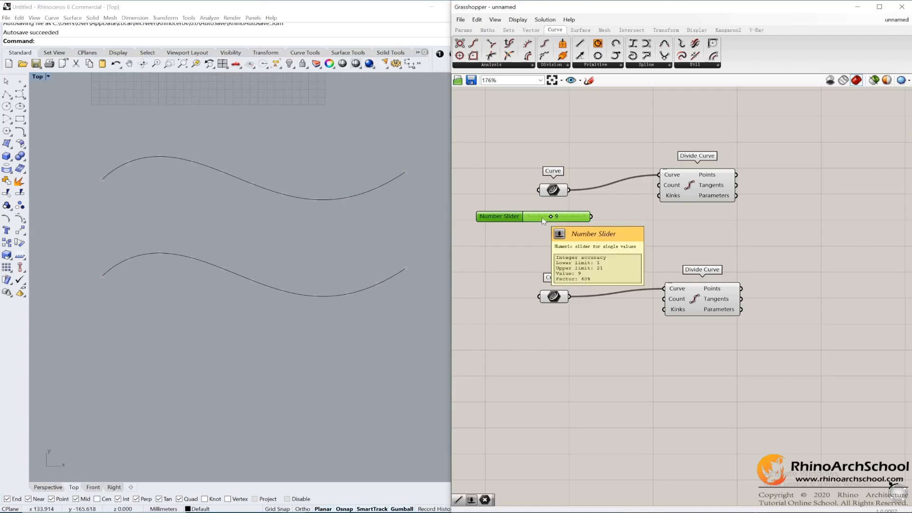
Step: Duplicate the slider below the lower Curve parameter and connect each slider to the Count input of its own Divide Curve
key(ctrl+c)
key(ctrl+v)
drag(538, 222, 540, 336)
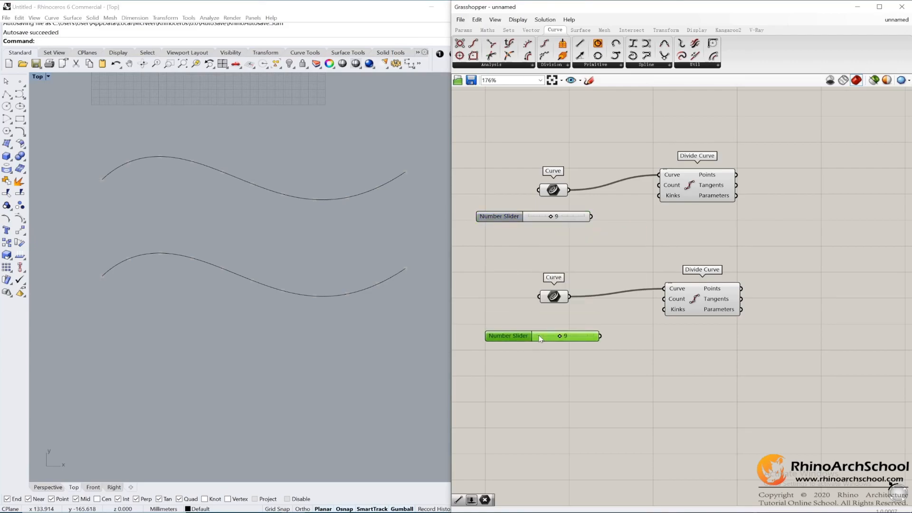
drag(600, 336, 662, 302)
drag(591, 216, 658, 185)
click(100, 134)
drag(79, 112, 423, 358)
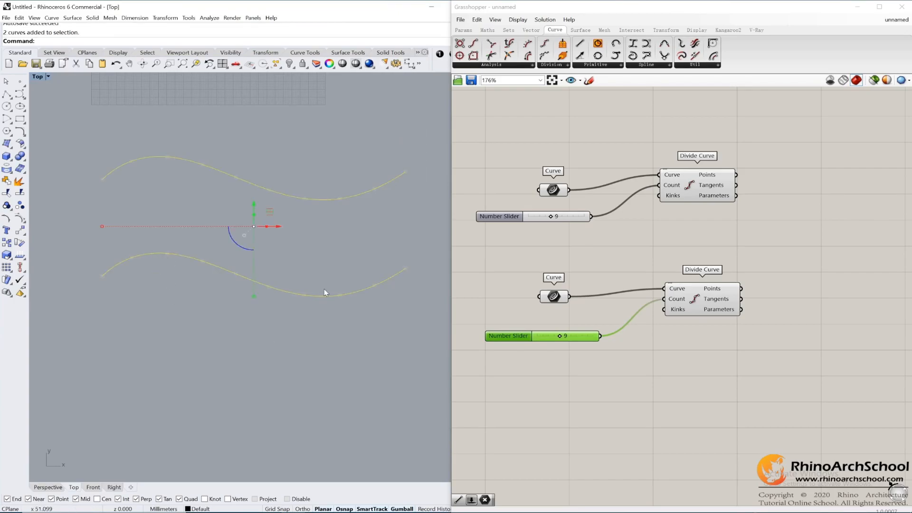
click(354, 257)
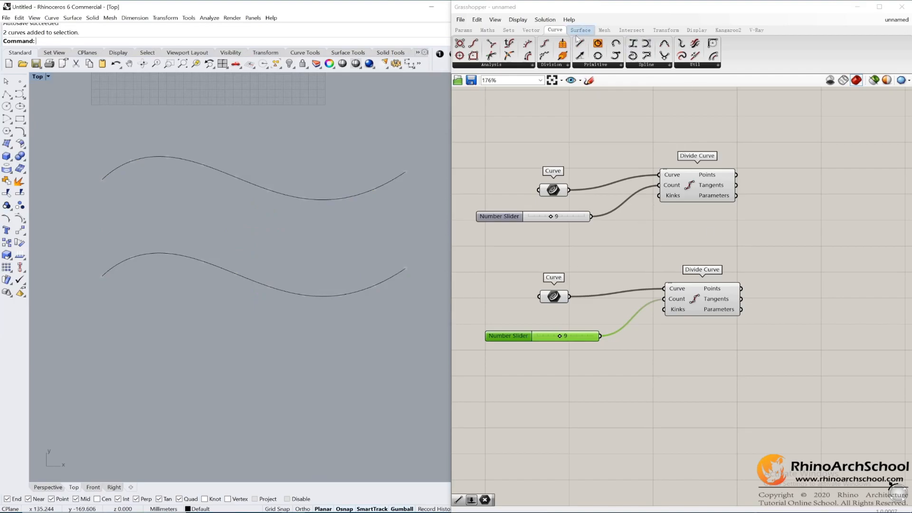
Step: Add a Line component, feeding the upper Divide Curve's Points into Start Point and the lower one's Points into End Point
click(579, 43)
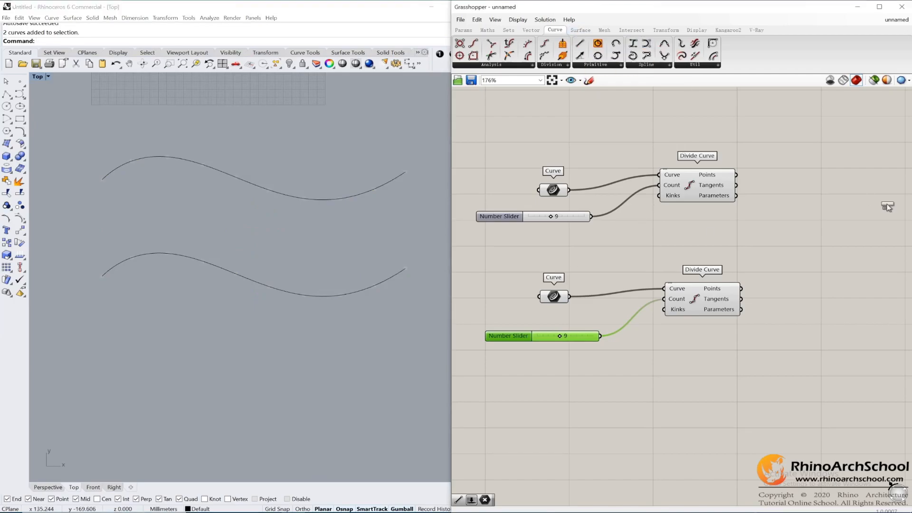
click(832, 177)
drag(737, 175, 797, 170)
drag(831, 186, 844, 269)
drag(742, 298, 810, 265)
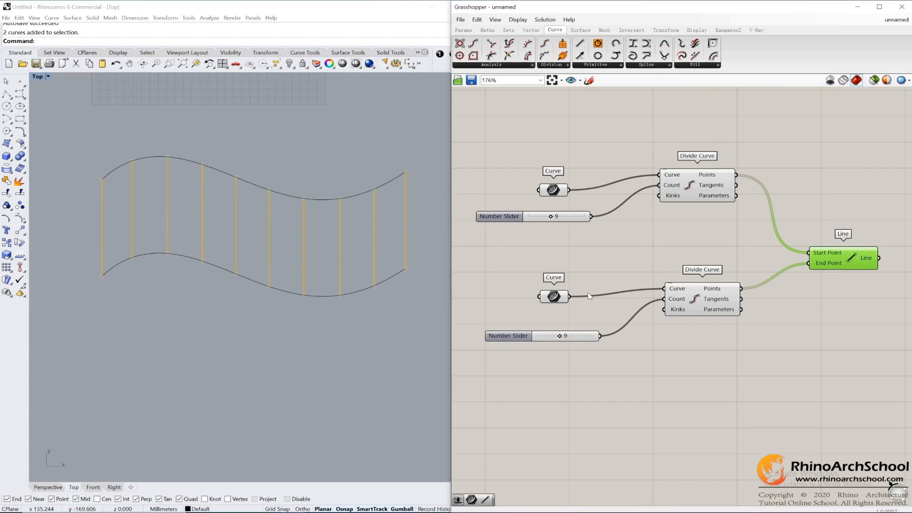
Step: Bake the Line component's output into Rhino
drag(438, 223, 148, 221)
click(834, 255)
middle_click(834, 256)
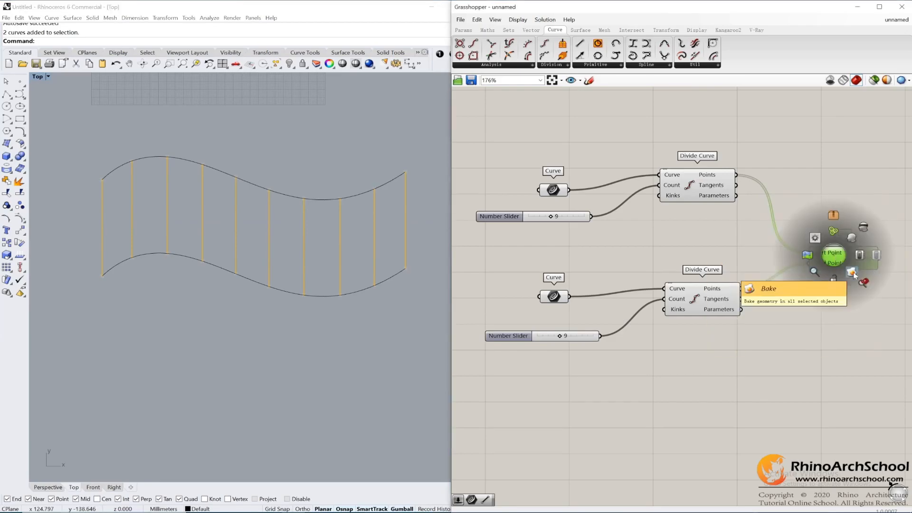
click(853, 274)
Step: Move the baked line at the curves' right end upward as a test, and undo the test and the bake
click(406, 221)
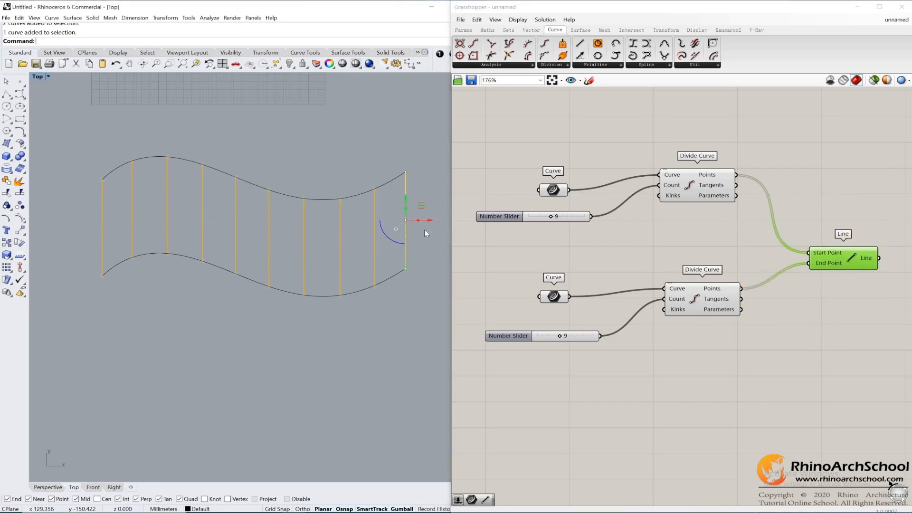
drag(406, 199, 404, 97)
right_drag(397, 112, 370, 183)
scroll(371, 187, down, 3)
drag(369, 248, 199, 253)
drag(285, 223, 285, 312)
click(320, 296)
key(ctrl+z)
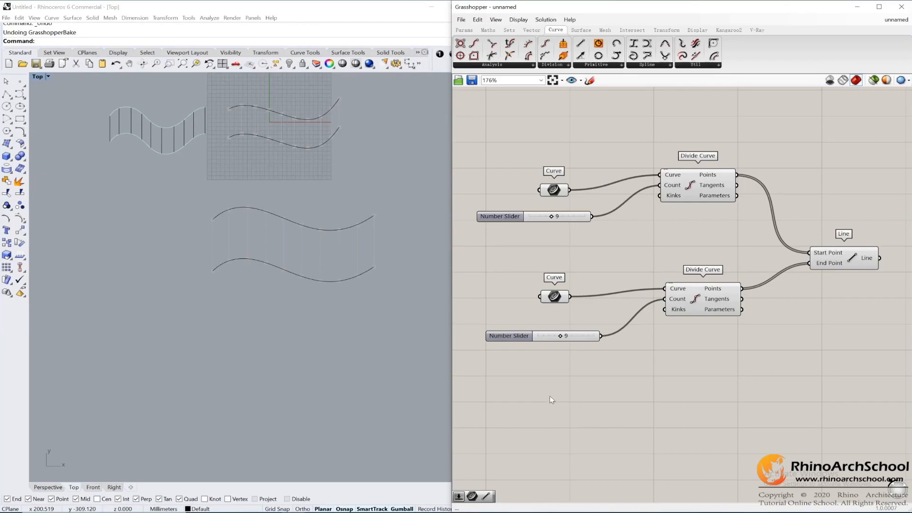
Step: Preview the Line output with the lower curve's division slider set to 4 and to 15
click(835, 262)
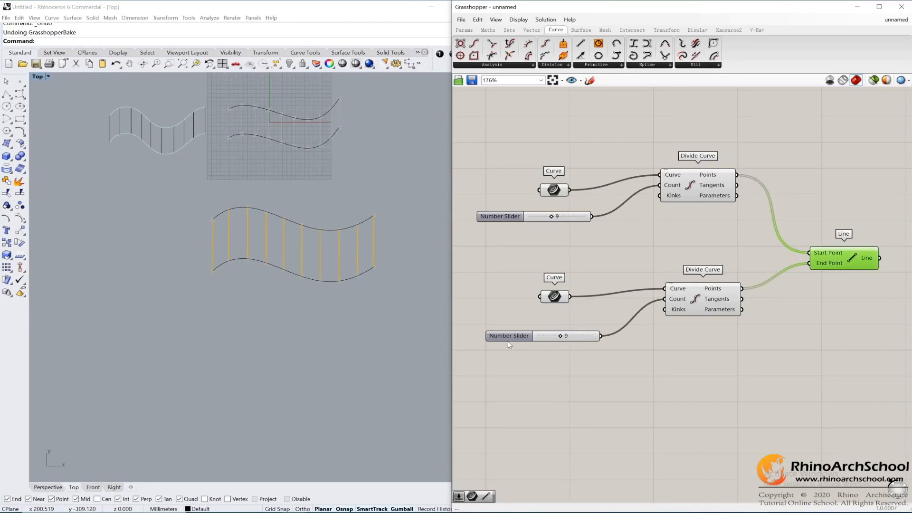
drag(559, 335, 547, 337)
drag(276, 190, 404, 274)
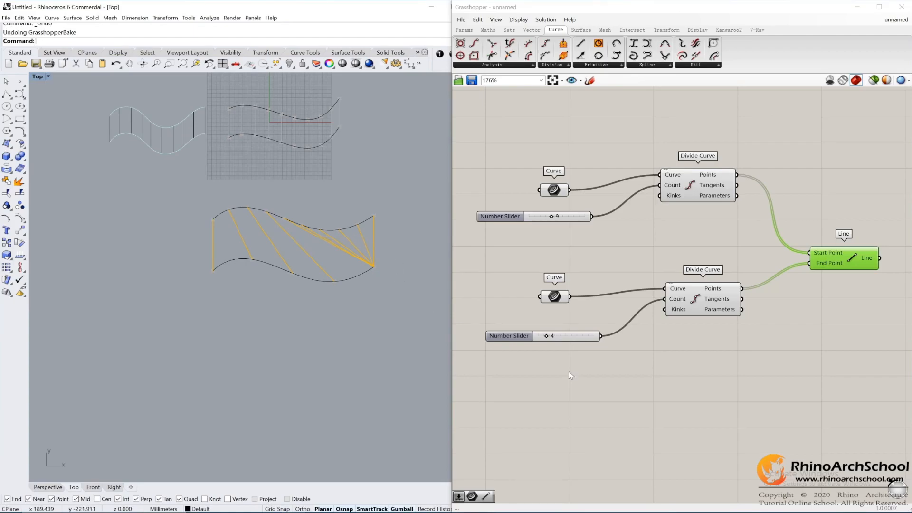
drag(546, 336, 578, 344)
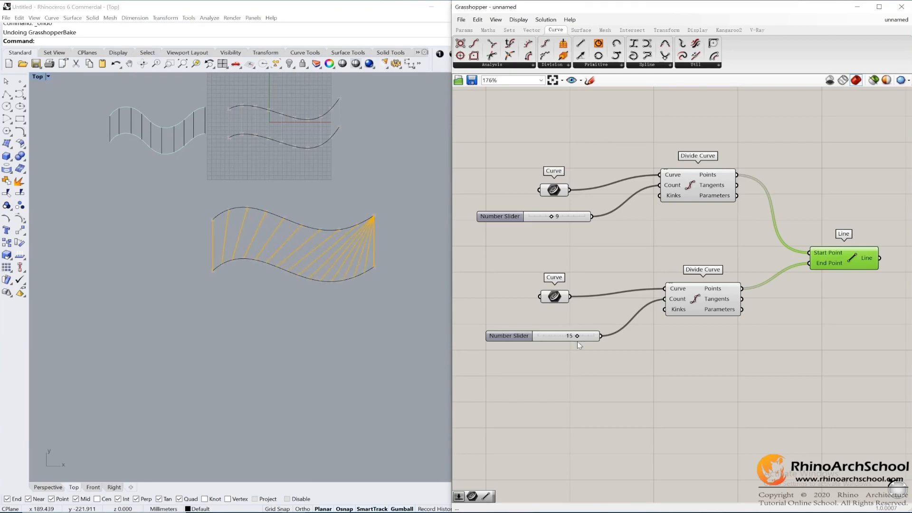
drag(273, 316, 389, 312)
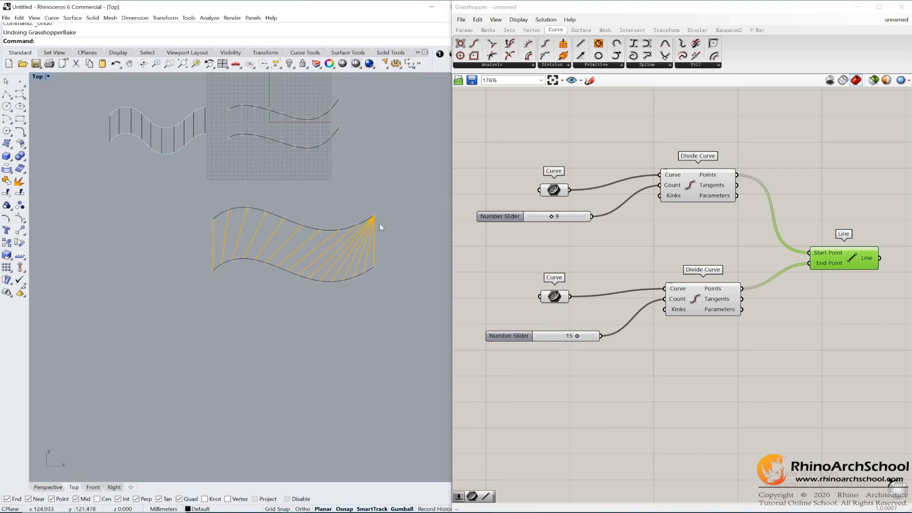
drag(268, 300, 406, 262)
Step: Return the lower division slider to 9 and highlight the Line component's output
click(577, 335)
drag(577, 336, 558, 341)
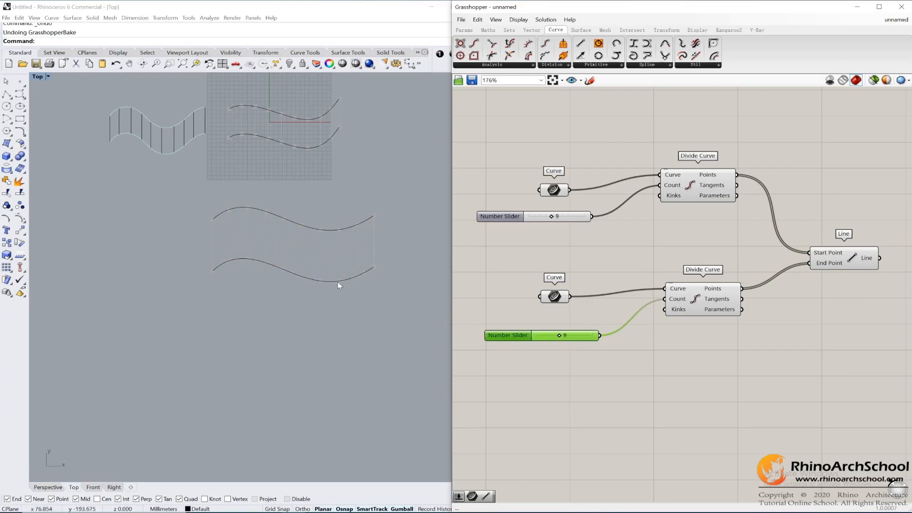
click(839, 264)
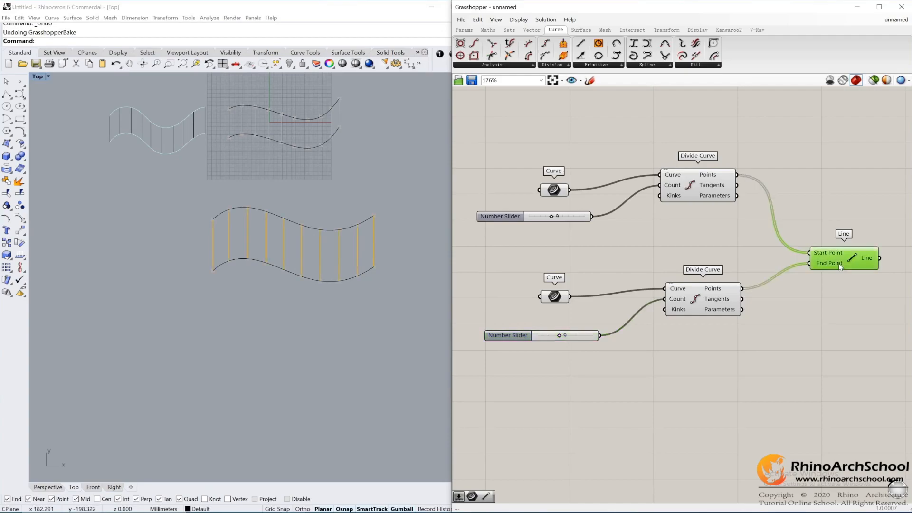
Step: Flip the lower curve's direction in Rhino and undo the flip
right_click(20, 256)
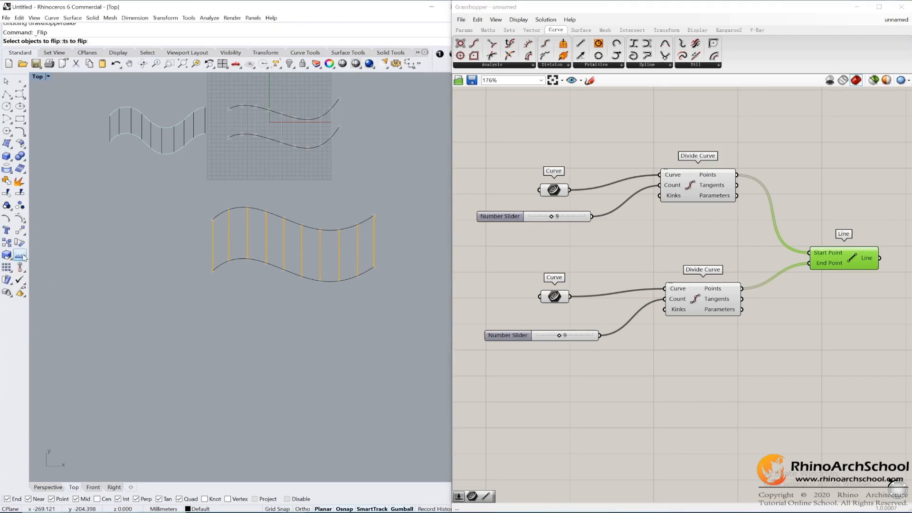
click(279, 270)
key(Return)
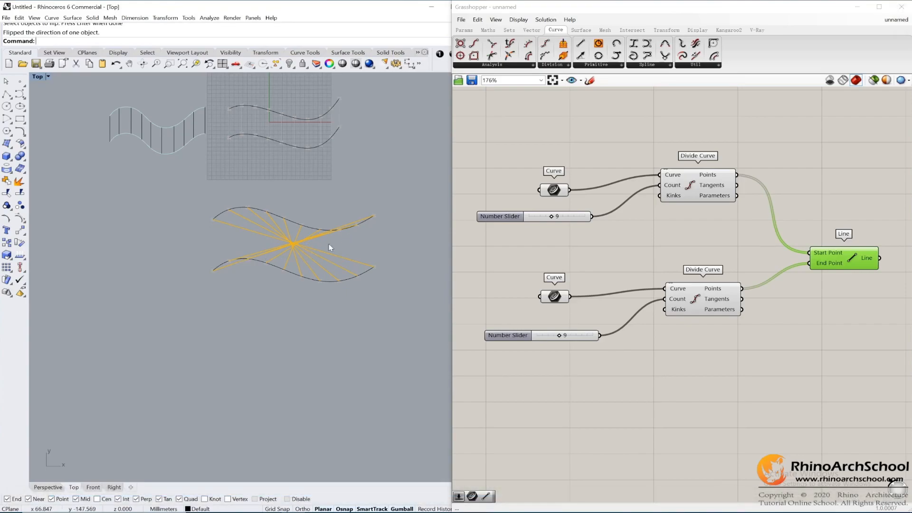
key(ctrl+z)
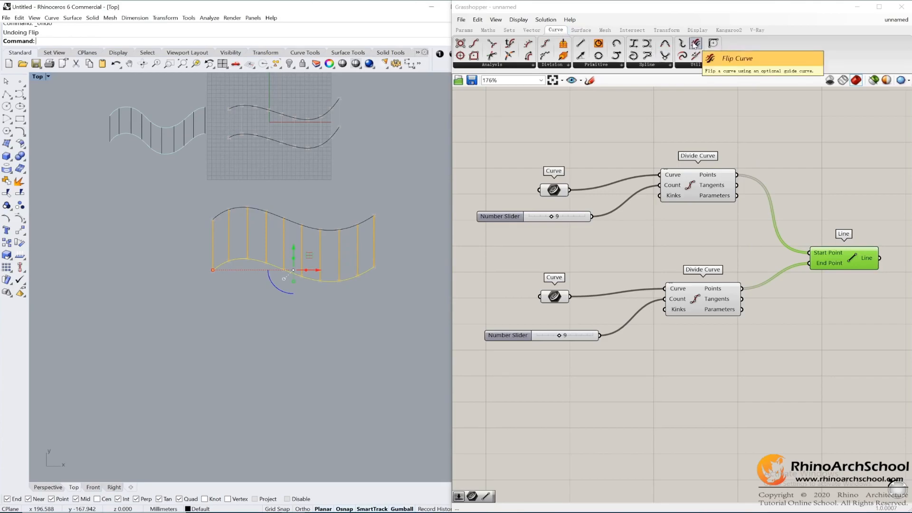
Step: Insert a Flip Curve component between the lower Curve parameter and its Divide Curve, and preview the resulting Line output
drag(695, 44, 493, 293)
drag(609, 279, 587, 284)
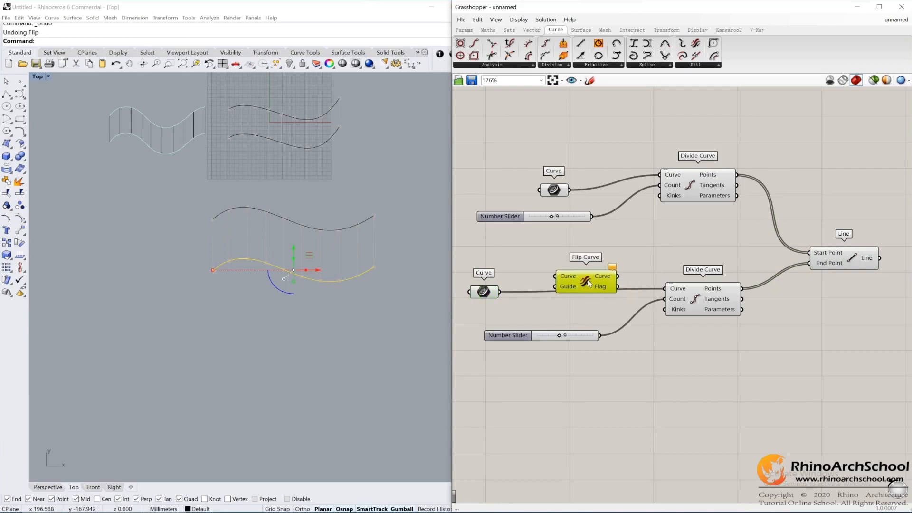
drag(501, 293, 556, 276)
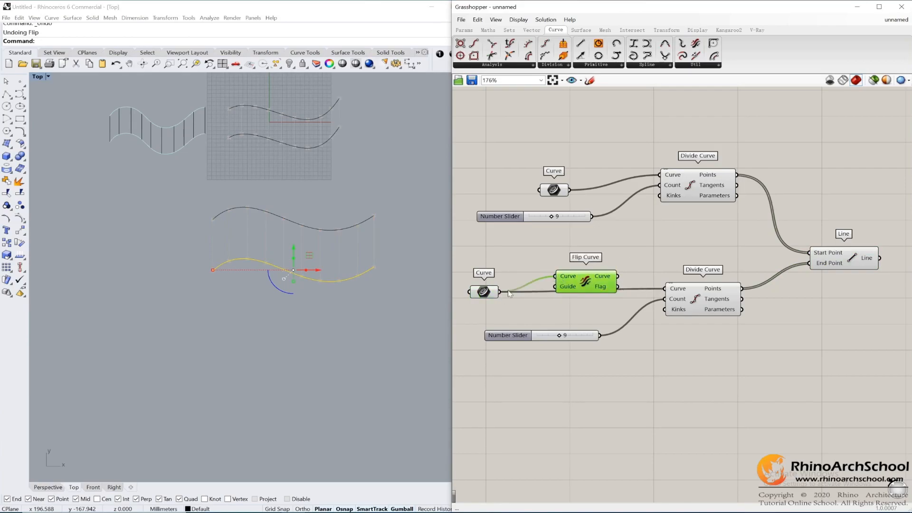
drag(617, 276, 663, 289)
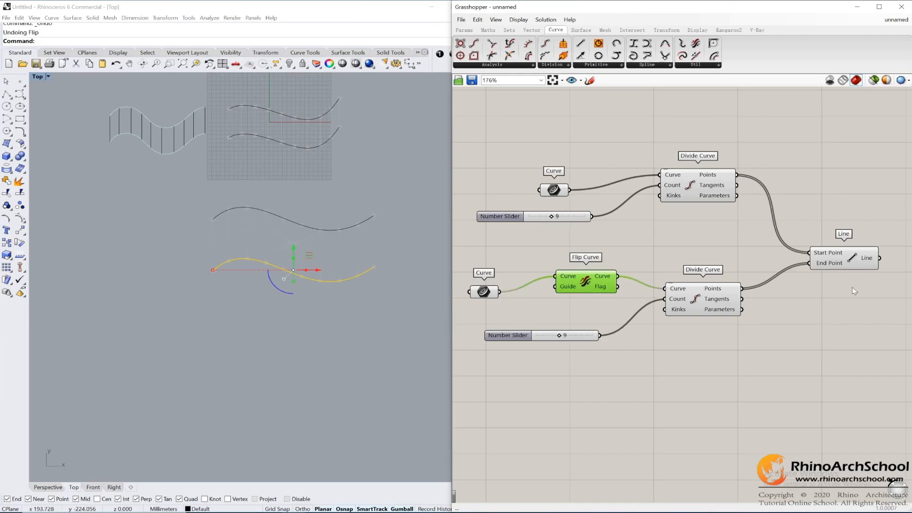
click(831, 255)
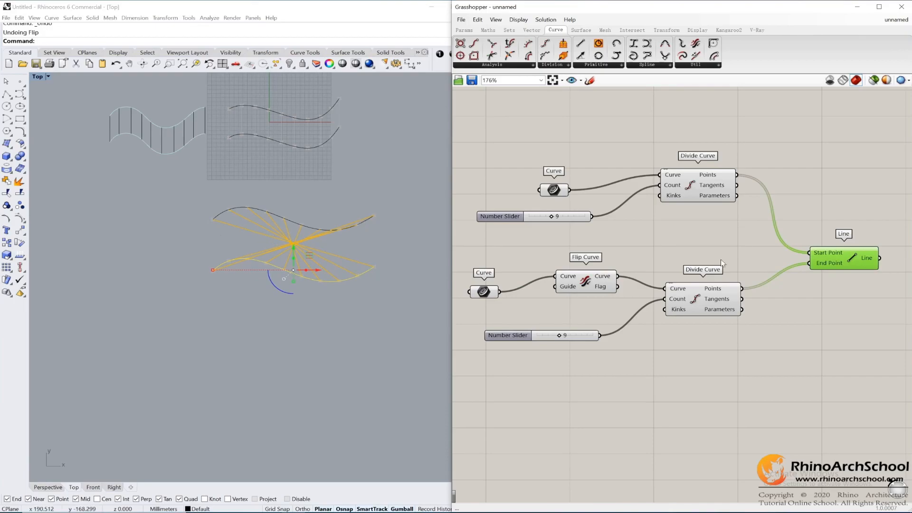
drag(588, 288, 578, 293)
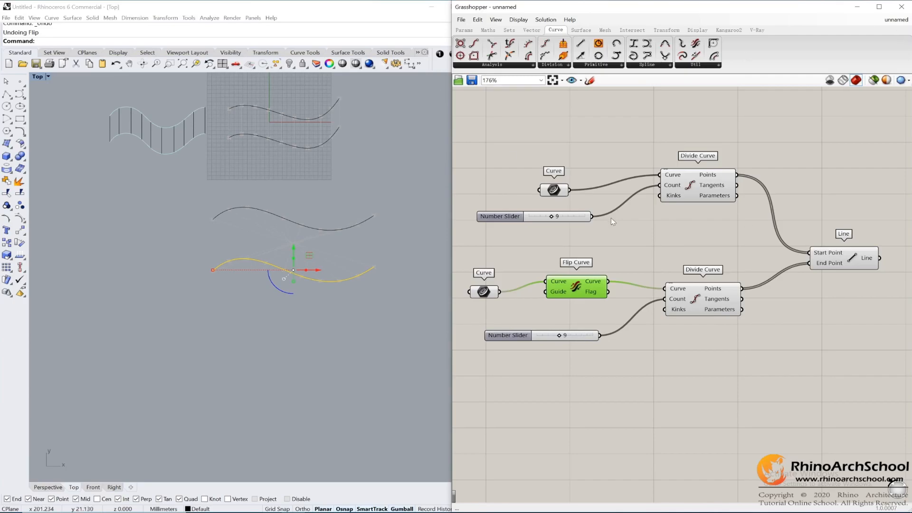
Step: Highlight the upper Divide Curve component's division points in the Rhino view
click(695, 185)
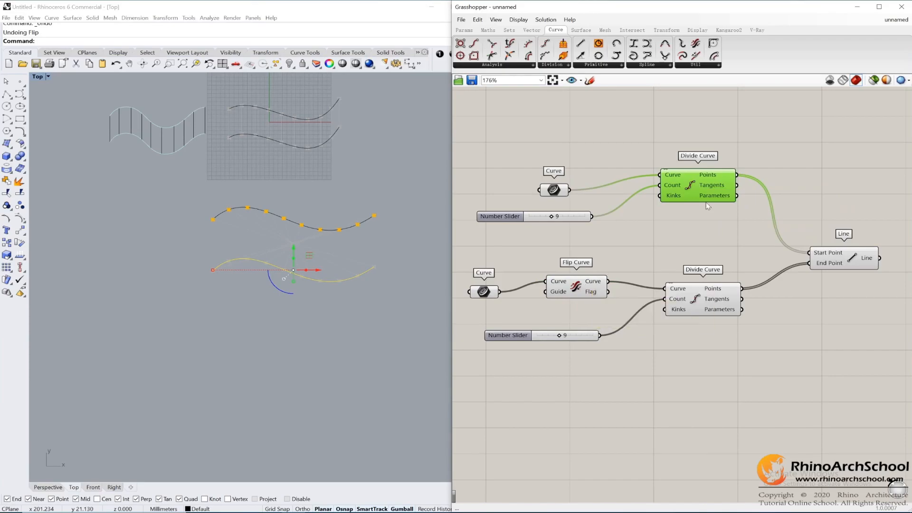
click(737, 233)
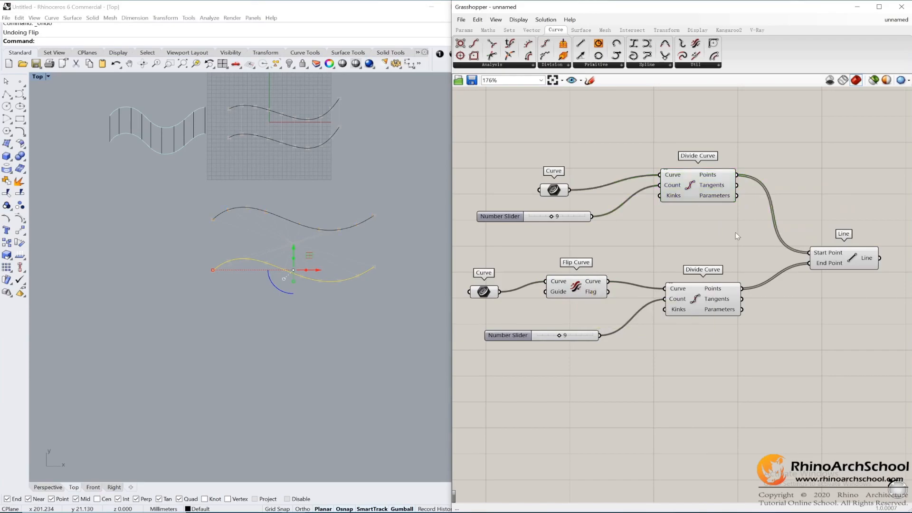